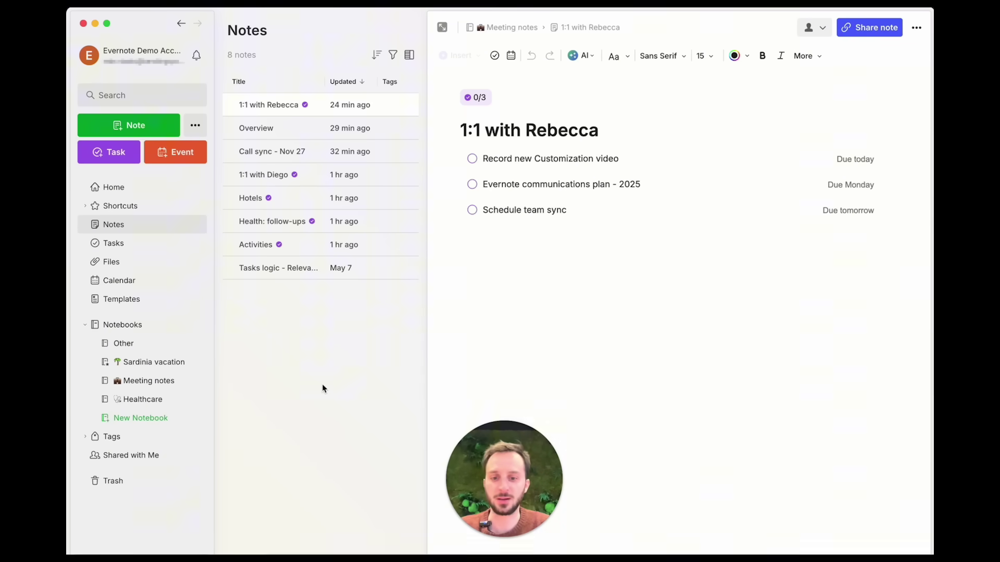
- Hide Home, Trash and Tags from the sidebar using each entry's right-click menu
{"action": "right_click", "coordinate": [121, 193]}
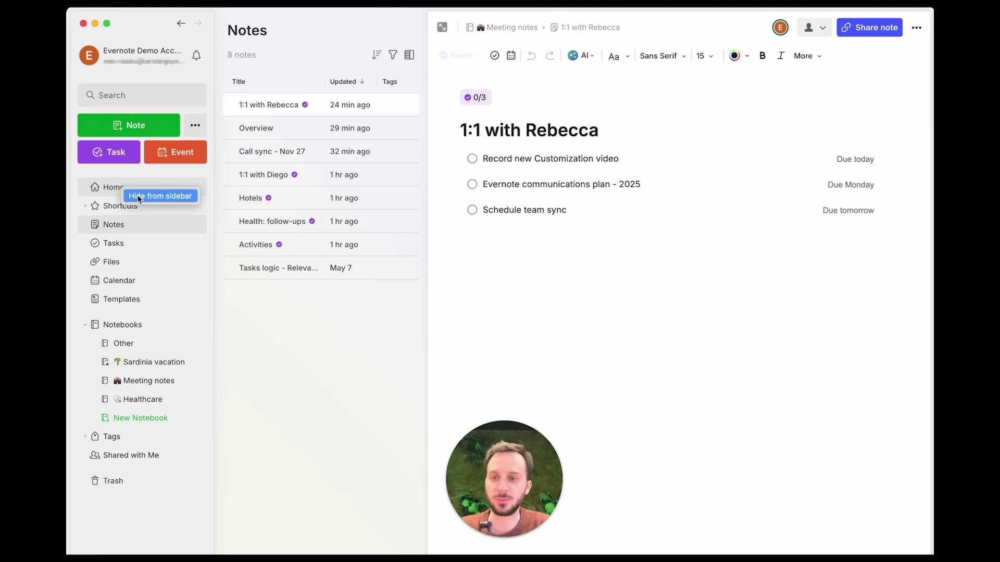
{"action": "left_click", "coordinate": [138, 196]}
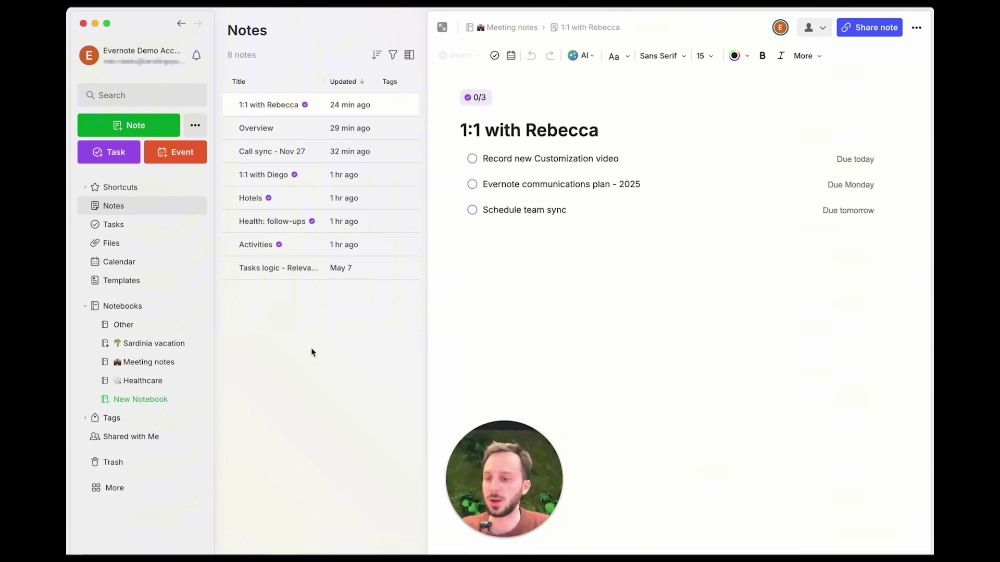
{"action": "right_click", "coordinate": [121, 460]}
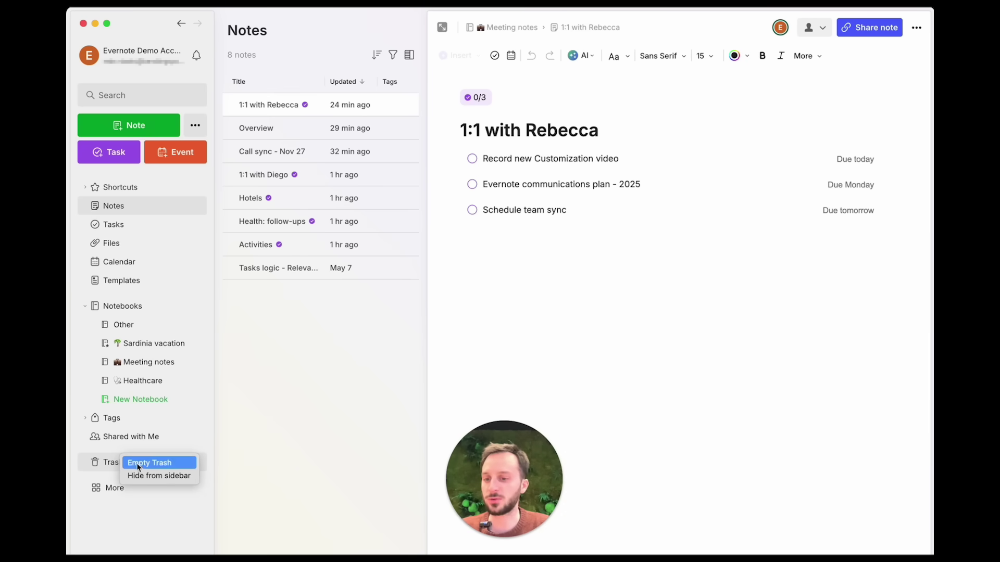
{"action": "left_click", "coordinate": [148, 476]}
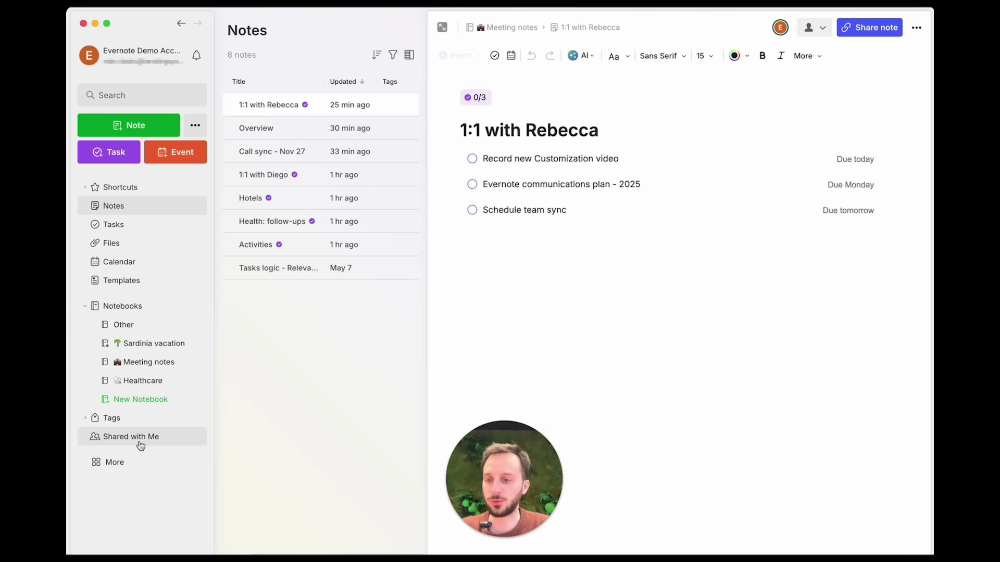
{"action": "right_click", "coordinate": [120, 419]}
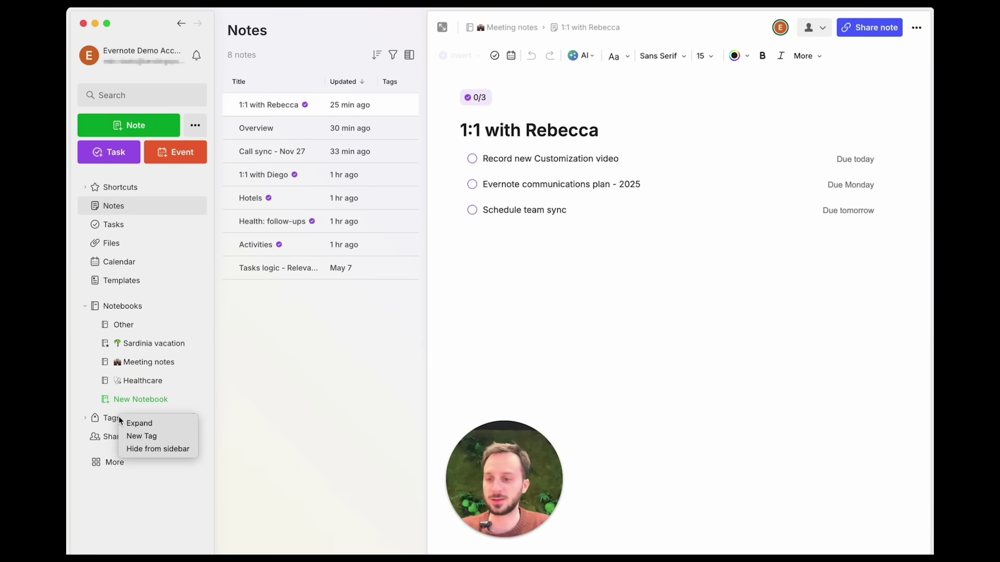
{"action": "left_click", "coordinate": [141, 447]}
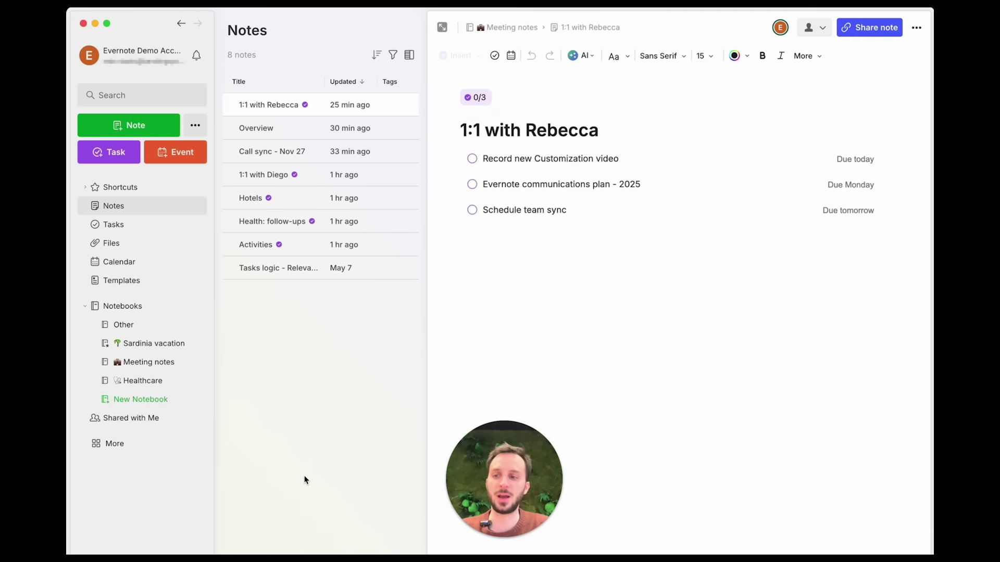
- Expand More to review the hidden sidebar entries, then go to Customize sidebar
{"action": "left_click", "coordinate": [116, 449]}
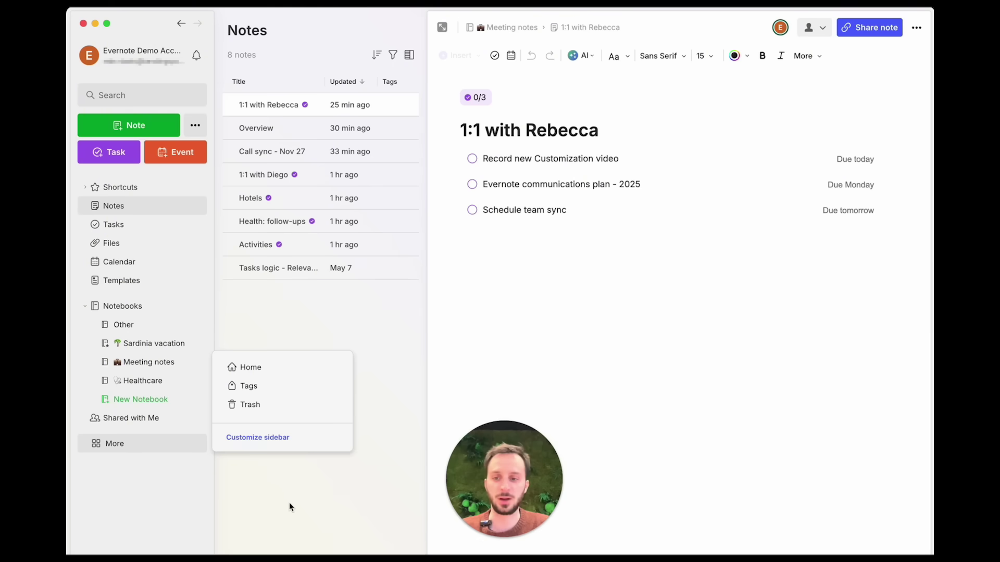
{"action": "left_click", "coordinate": [275, 340]}
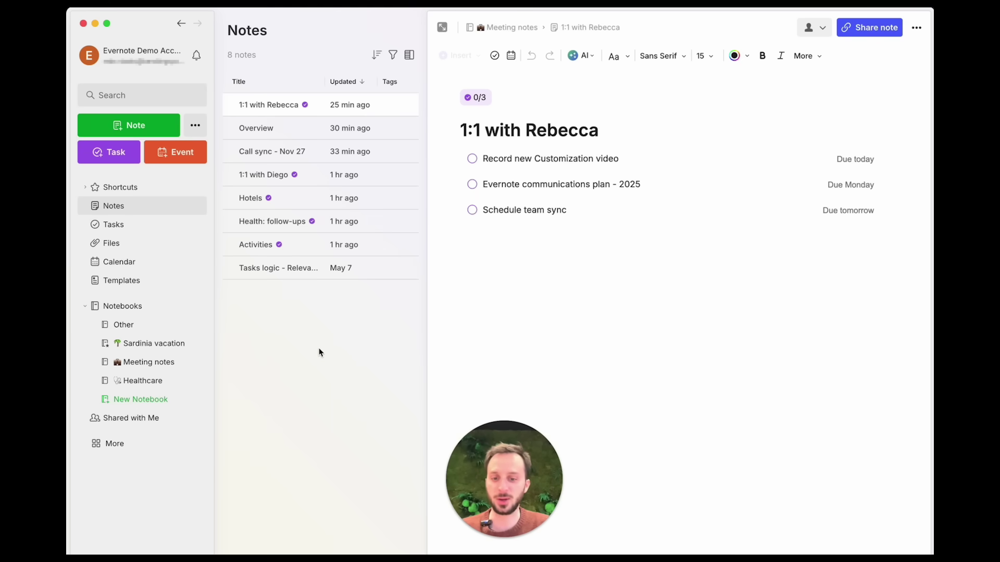
{"action": "left_click", "coordinate": [114, 443]}
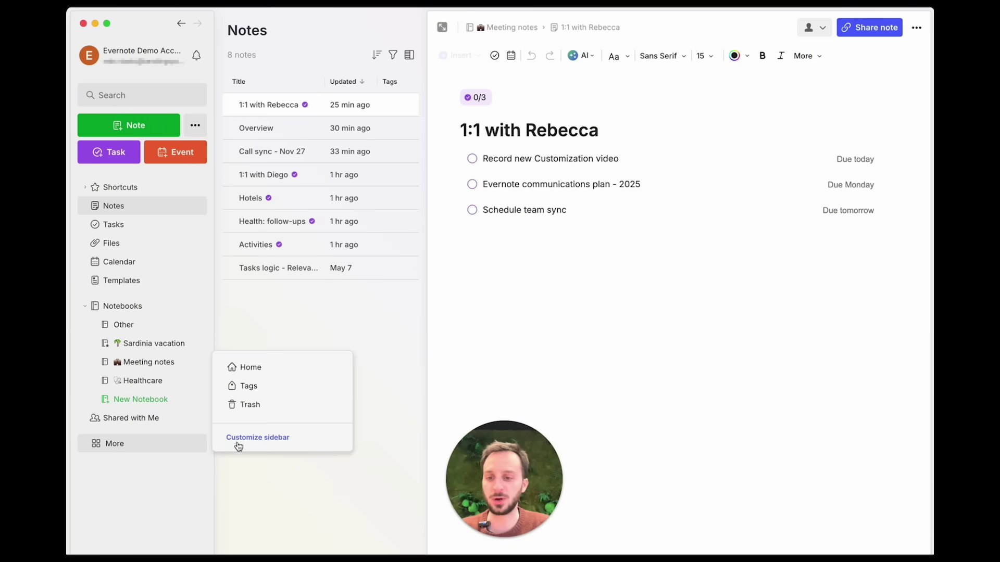
{"action": "left_click", "coordinate": [258, 438]}
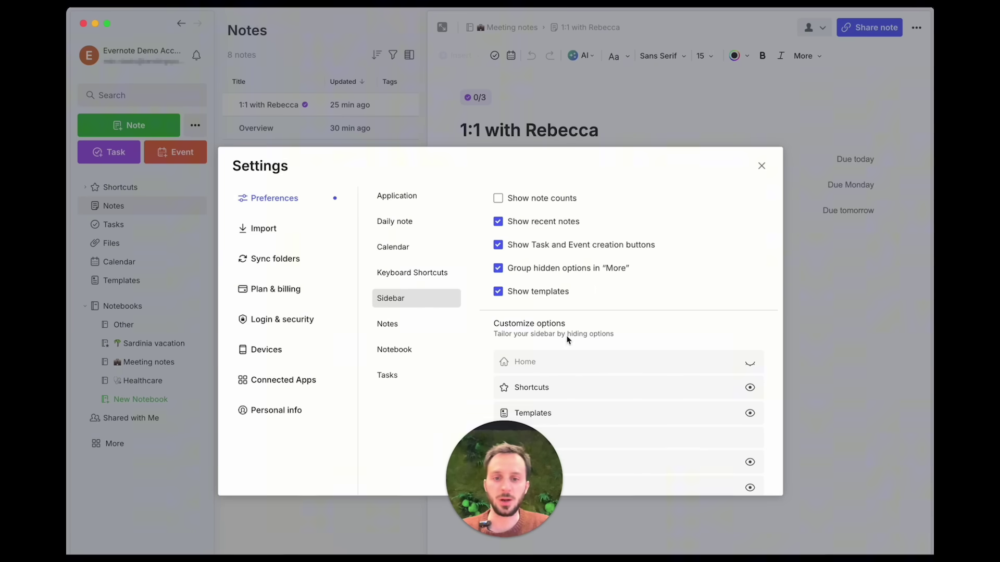
{"action": "scroll", "coordinate": [613, 342], "scroll_direction": "down", "scroll_amount": 3}
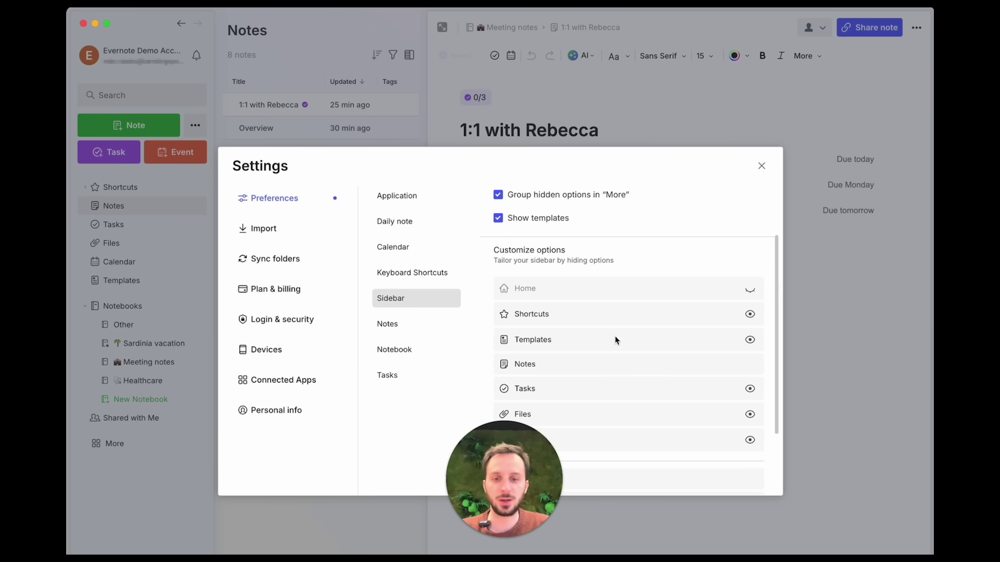
- Unhide Home and Tags, then hide Home, Templates, Files, Tags, Shared with me and Shortcuts
{"action": "left_click", "coordinate": [750, 288]}
{"action": "scroll", "coordinate": [730, 312], "scroll_direction": "down", "scroll_amount": 2}
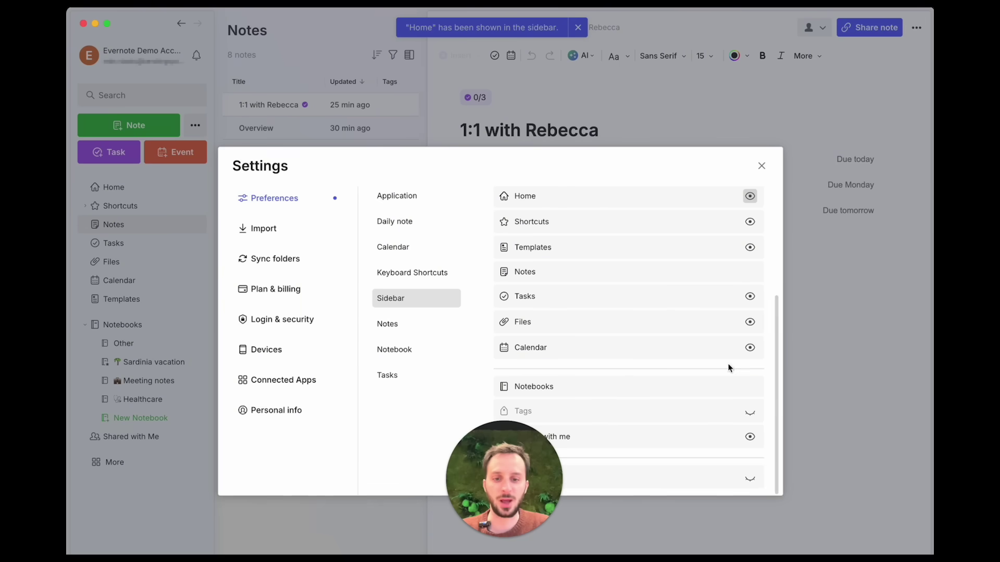
{"action": "left_click", "coordinate": [749, 413]}
{"action": "scroll", "coordinate": [746, 351], "scroll_direction": "up", "scroll_amount": 1}
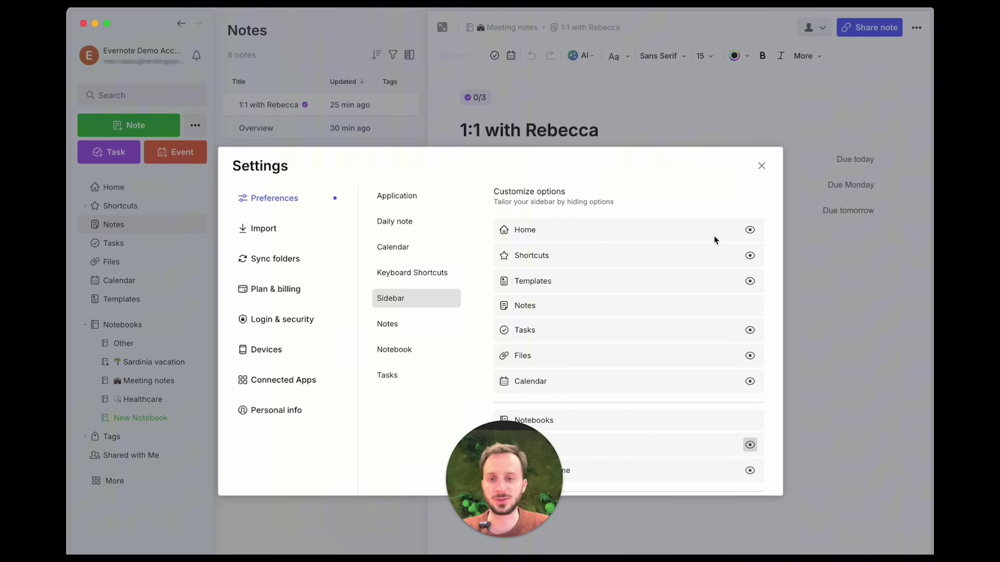
{"action": "left_click", "coordinate": [750, 231]}
{"action": "left_click", "coordinate": [750, 282]}
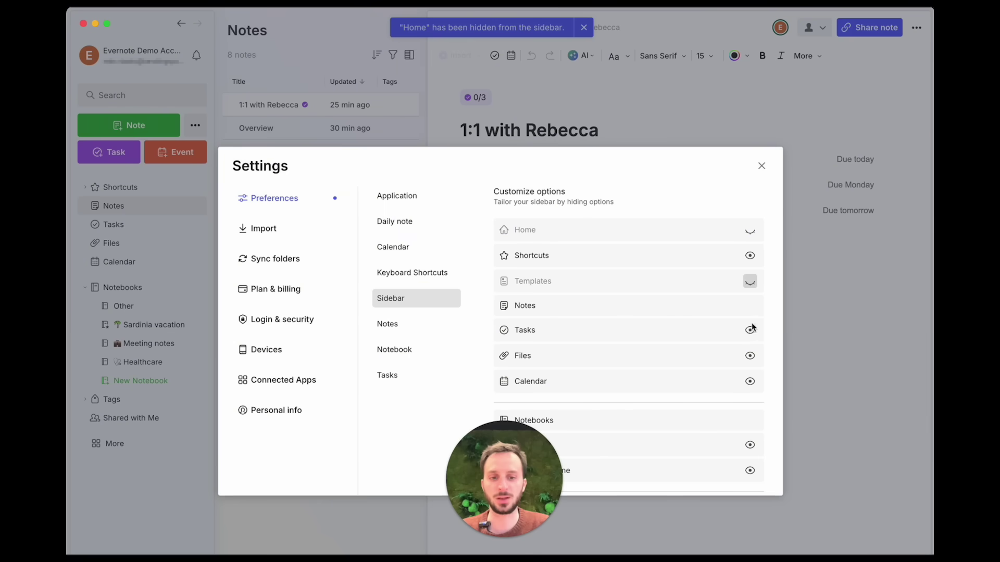
{"action": "left_click", "coordinate": [749, 356]}
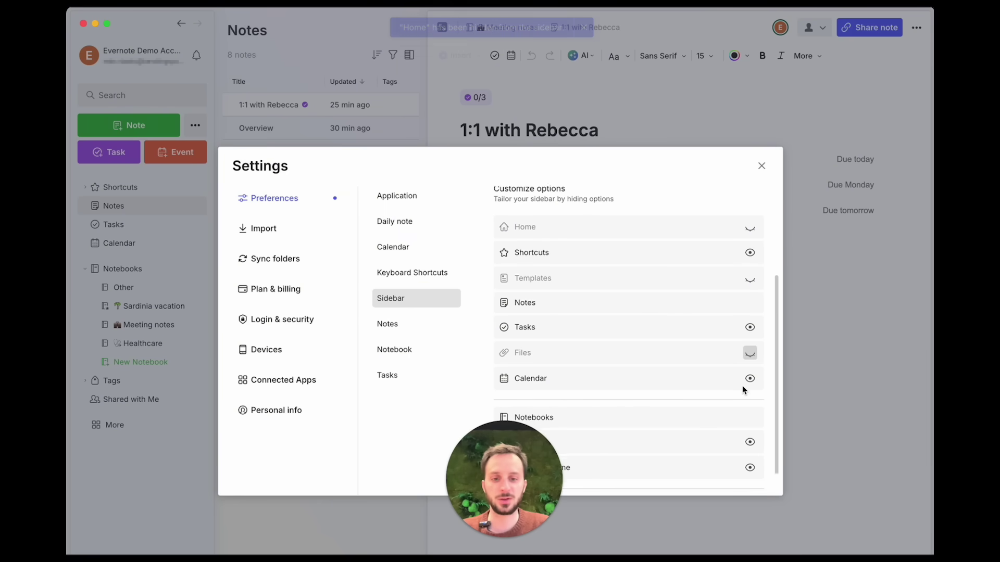
{"action": "left_click", "coordinate": [750, 410]}
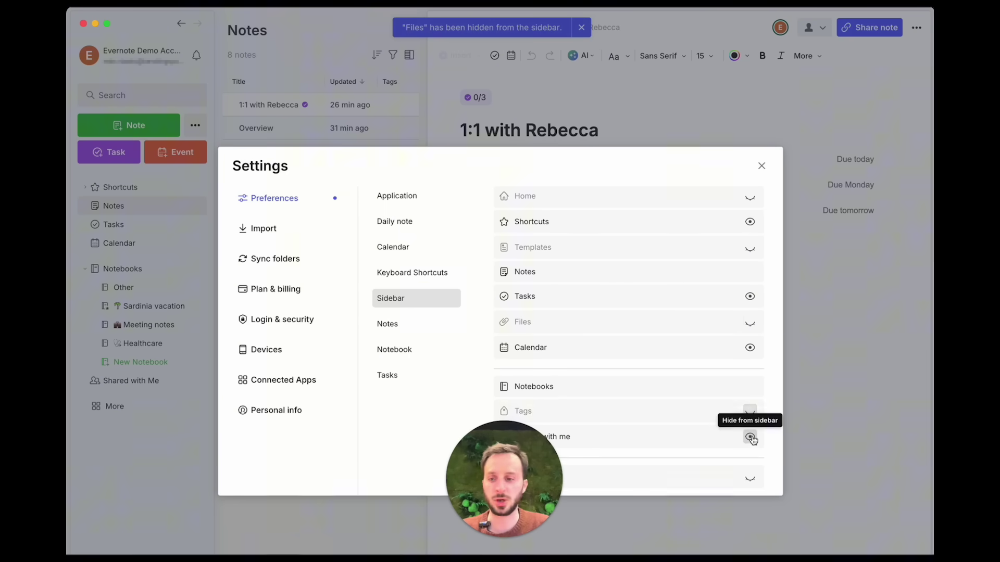
{"action": "left_click", "coordinate": [751, 440]}
{"action": "scroll", "coordinate": [625, 310], "scroll_direction": "up", "scroll_amount": 1}
{"action": "scroll", "coordinate": [637, 306], "scroll_direction": "up", "scroll_amount": 1}
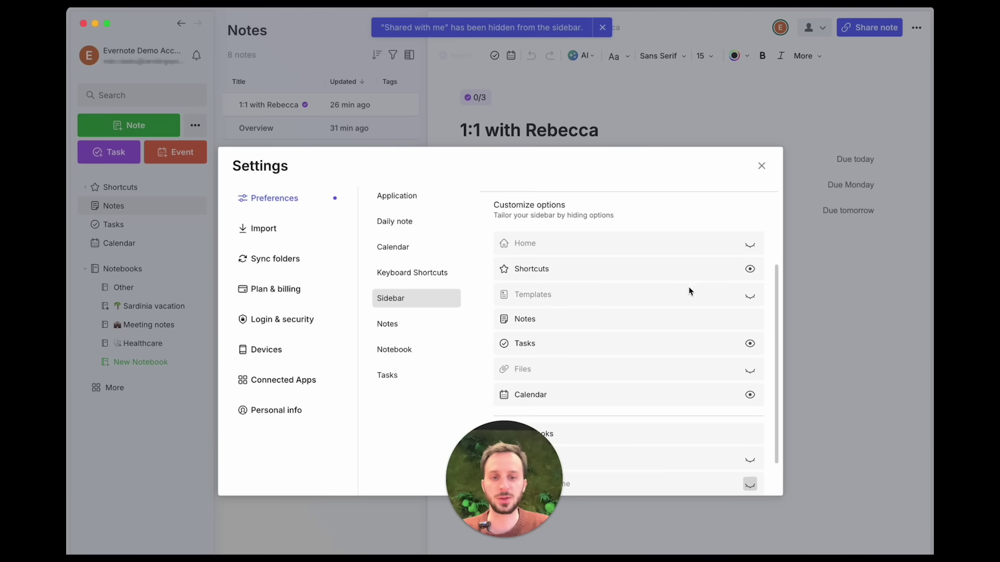
{"action": "left_click", "coordinate": [750, 269]}
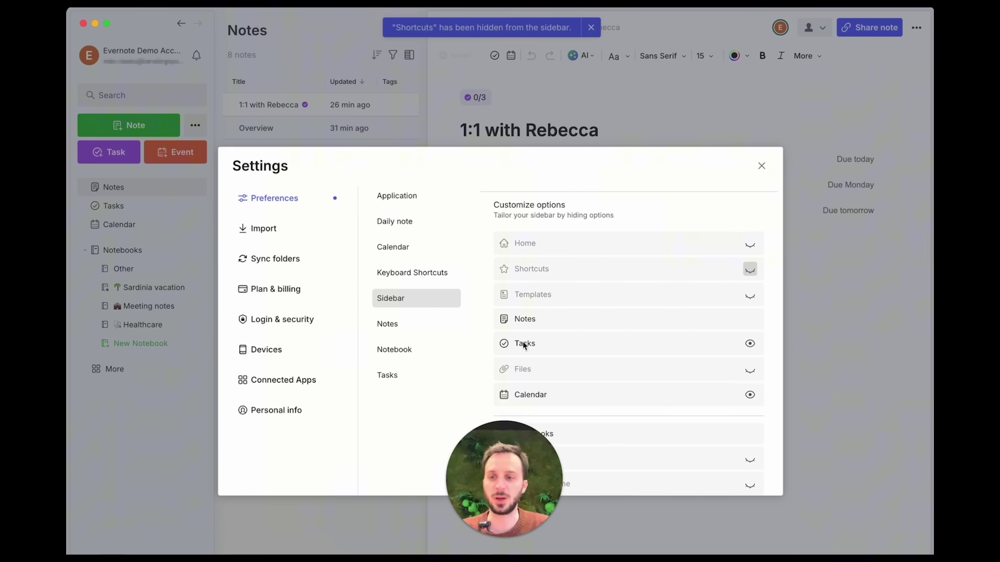
{"action": "scroll", "coordinate": [712, 294], "scroll_direction": "up", "scroll_amount": 3}
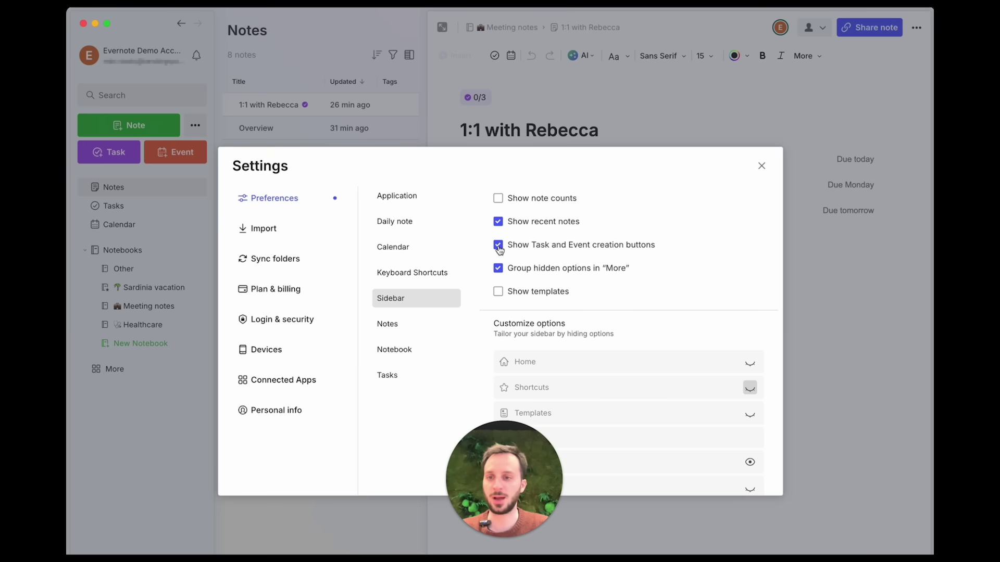
- Turn off the Task and Event creation buttons, close Settings, and return to sidebar customization
{"action": "left_click", "coordinate": [498, 244]}
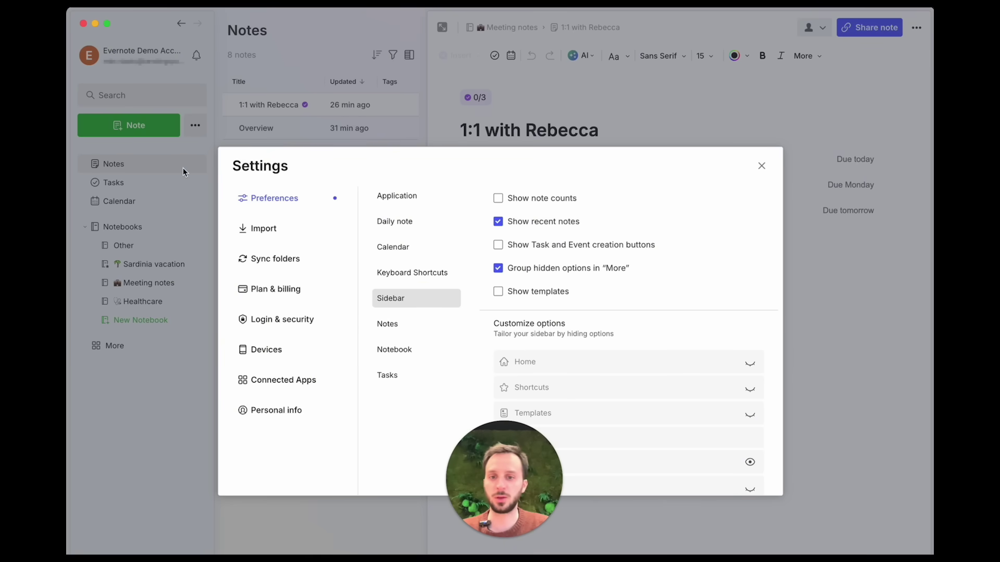
{"action": "left_click", "coordinate": [762, 168]}
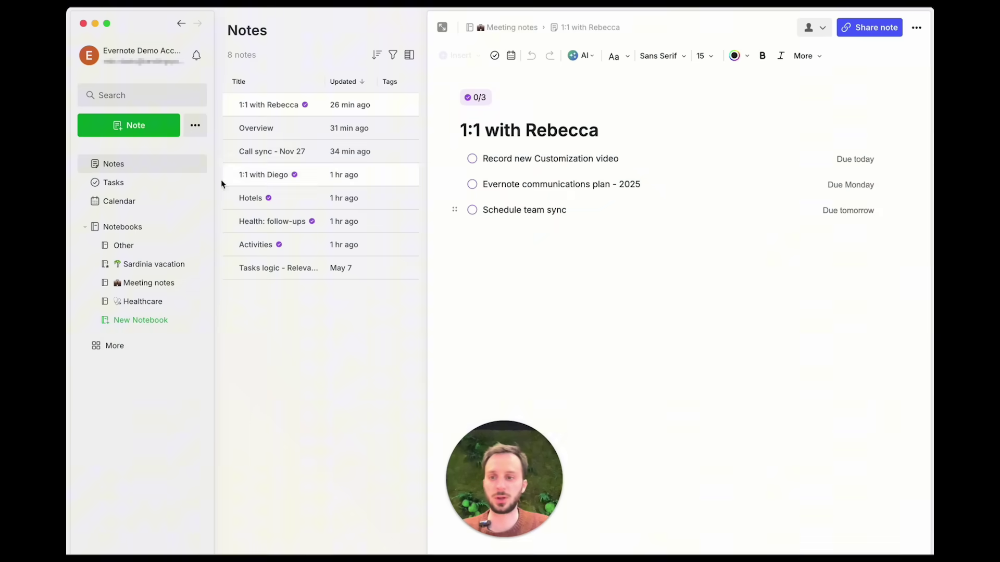
{"action": "left_click", "coordinate": [196, 131]}
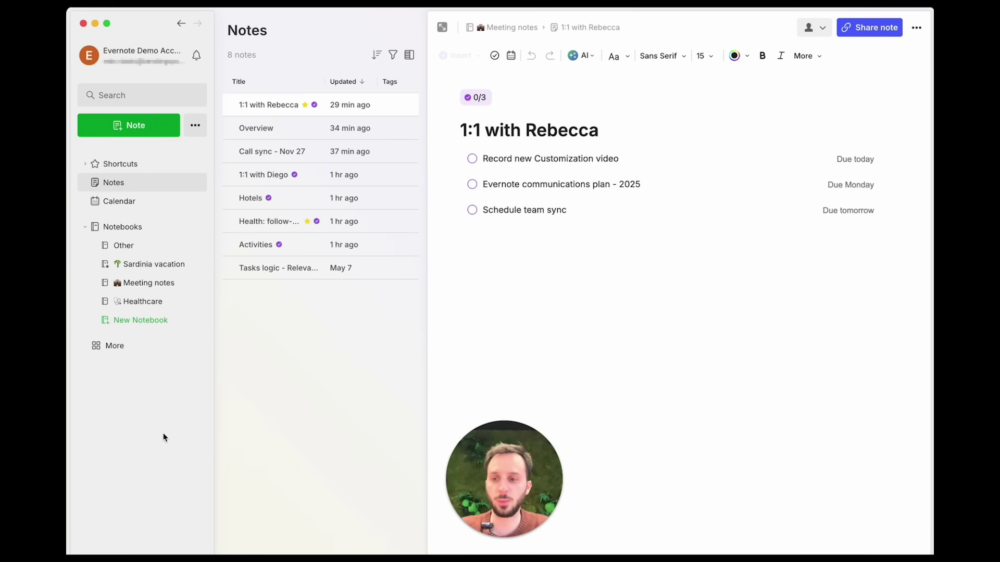
{"action": "left_click", "coordinate": [125, 349]}
{"action": "left_click", "coordinate": [245, 480]}
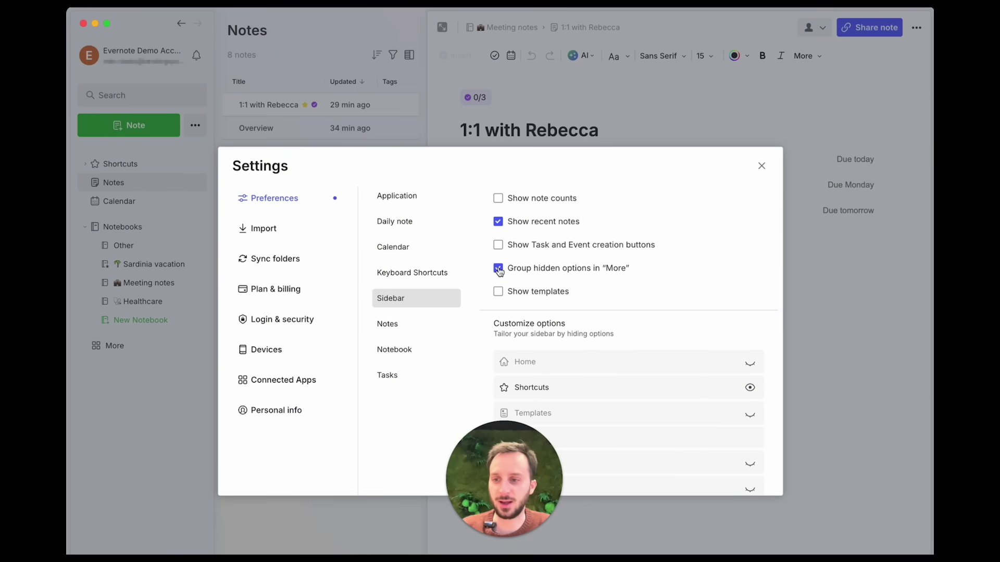
- Toggle grouping of hidden sidebar entries off, on and off again, then close Settings
{"action": "left_click", "coordinate": [499, 270]}
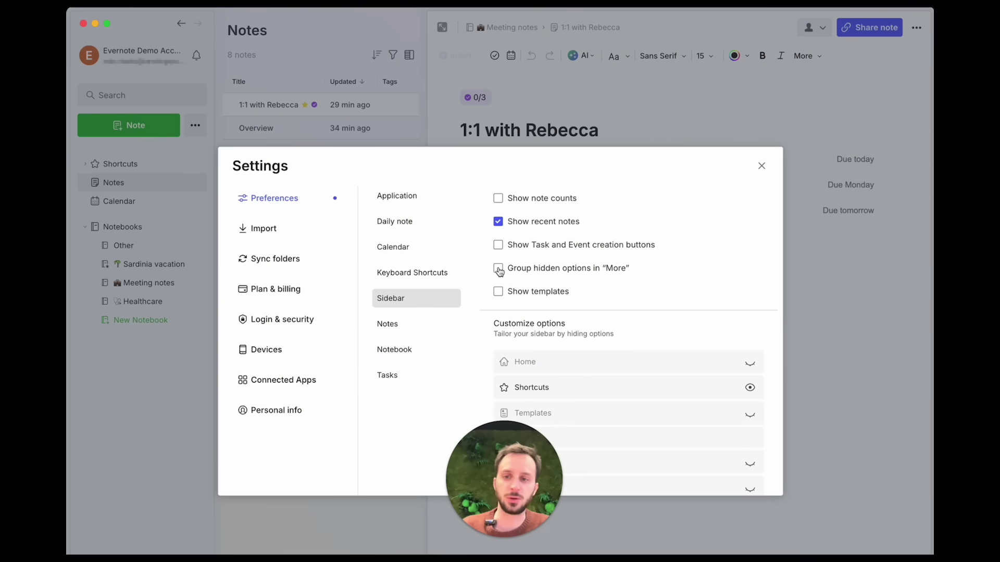
{"action": "left_click", "coordinate": [498, 269]}
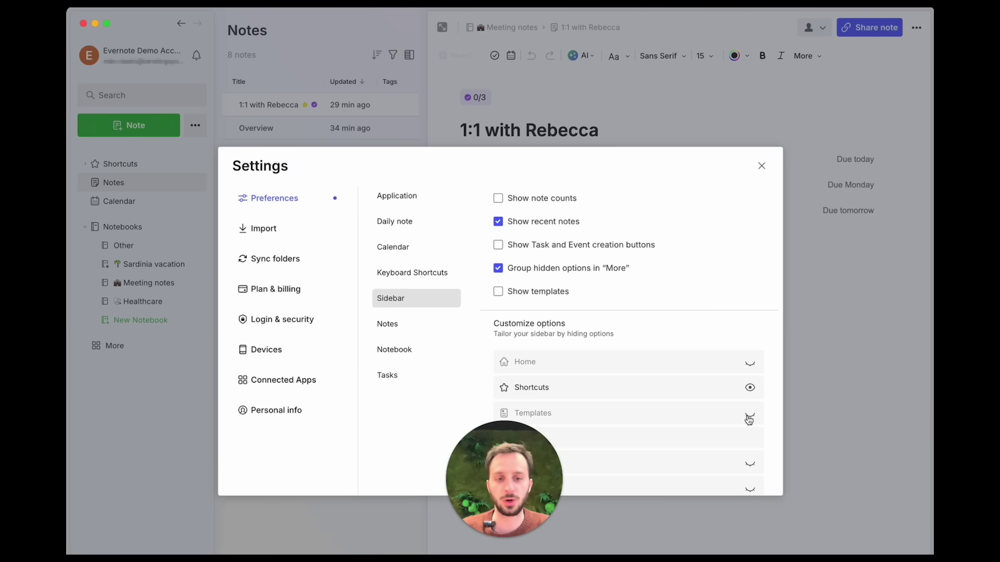
{"action": "left_click", "coordinate": [498, 269]}
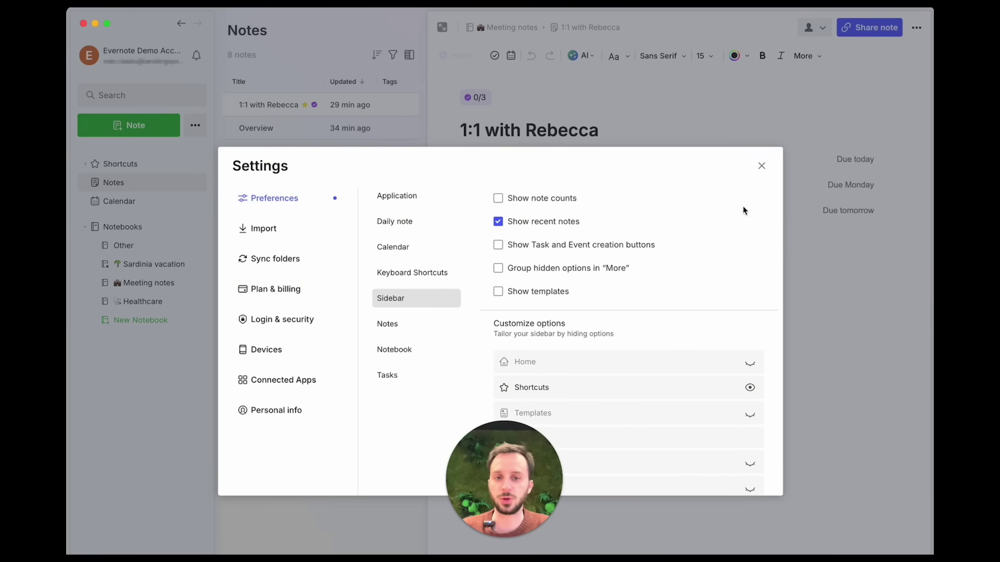
{"action": "left_click", "coordinate": [762, 167]}
{"action": "left_click", "coordinate": [86, 164]}
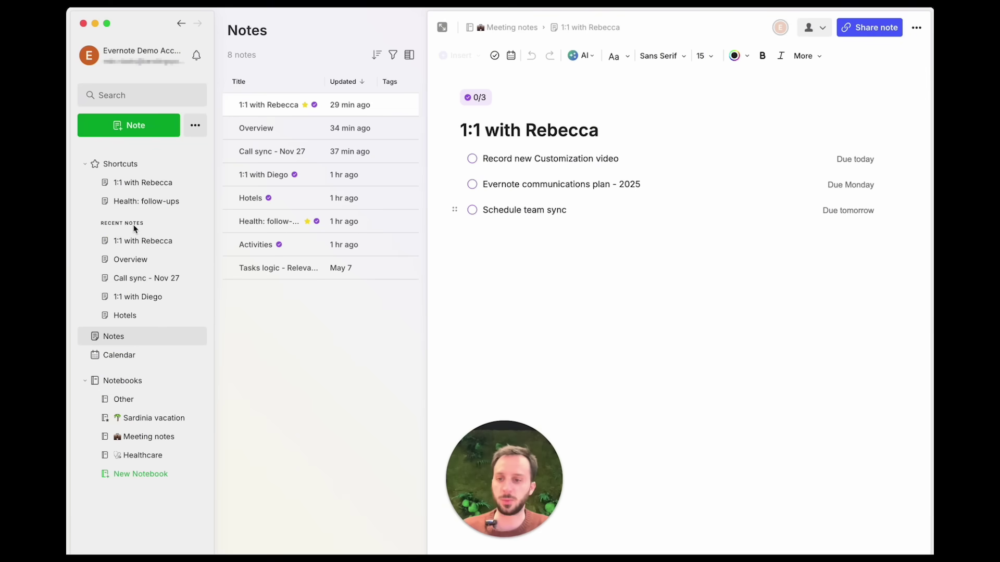
- Turn off Show recent notes in the sidebar preferences
{"action": "key", "text": "super+comma"}
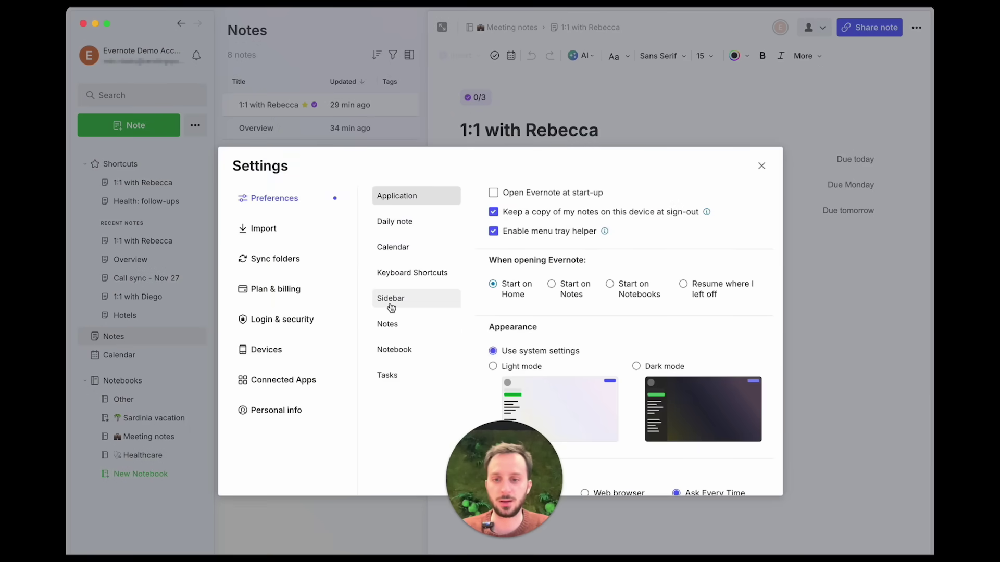
{"action": "left_click", "coordinate": [391, 299]}
{"action": "left_click", "coordinate": [536, 226]}
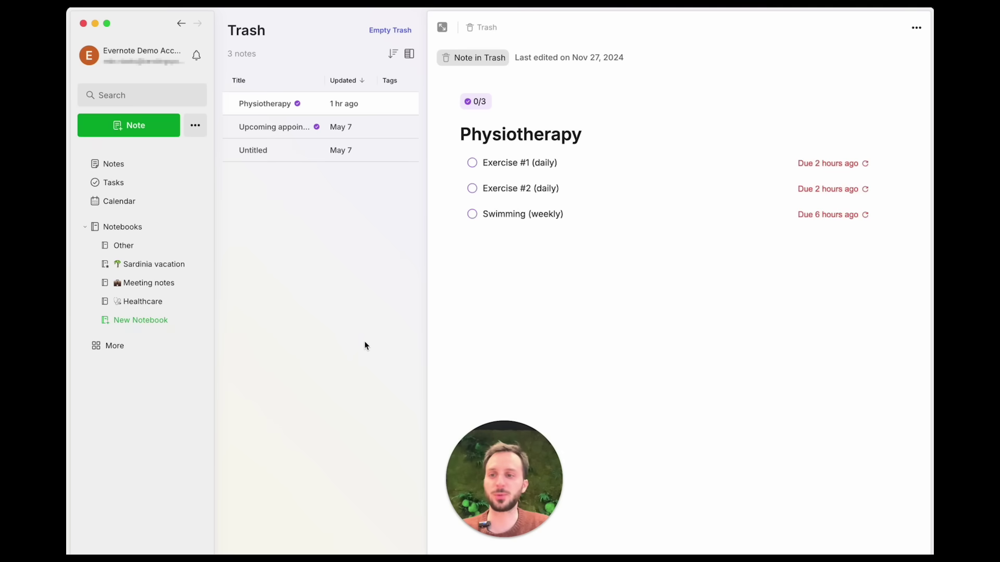
- Hide Tasks and unhide Shortcuts in the sidebar preferences, then close Settings
{"action": "key", "text": "super+comma"}
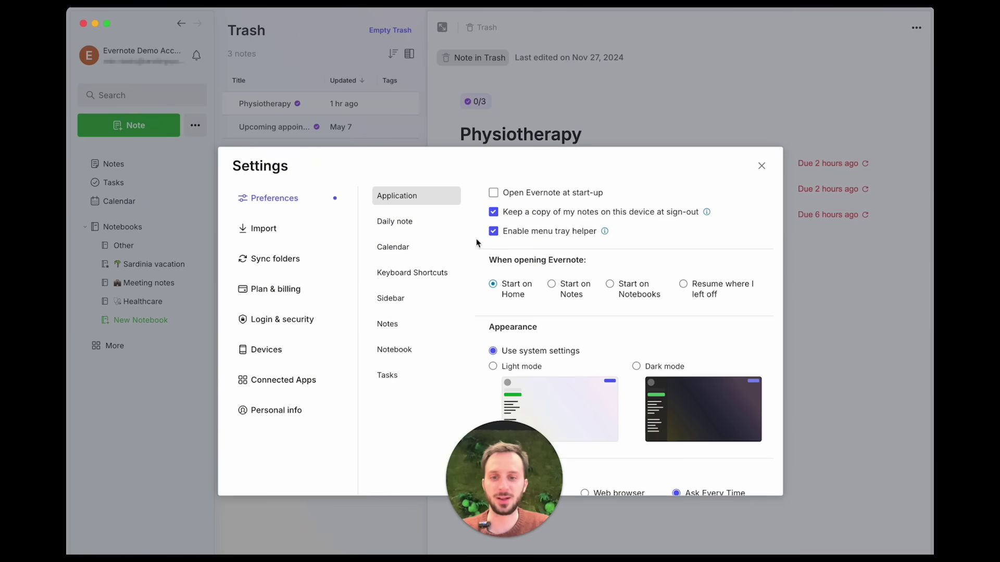
{"action": "left_click", "coordinate": [395, 303]}
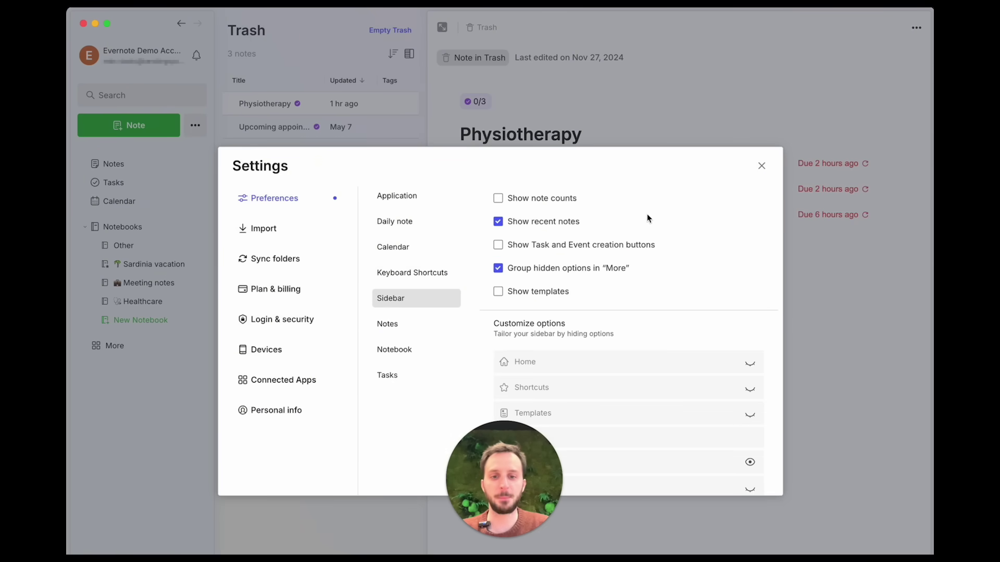
{"action": "scroll", "coordinate": [620, 288], "scroll_direction": "down", "scroll_amount": 5}
{"action": "scroll", "coordinate": [621, 290], "scroll_direction": "down", "scroll_amount": 1}
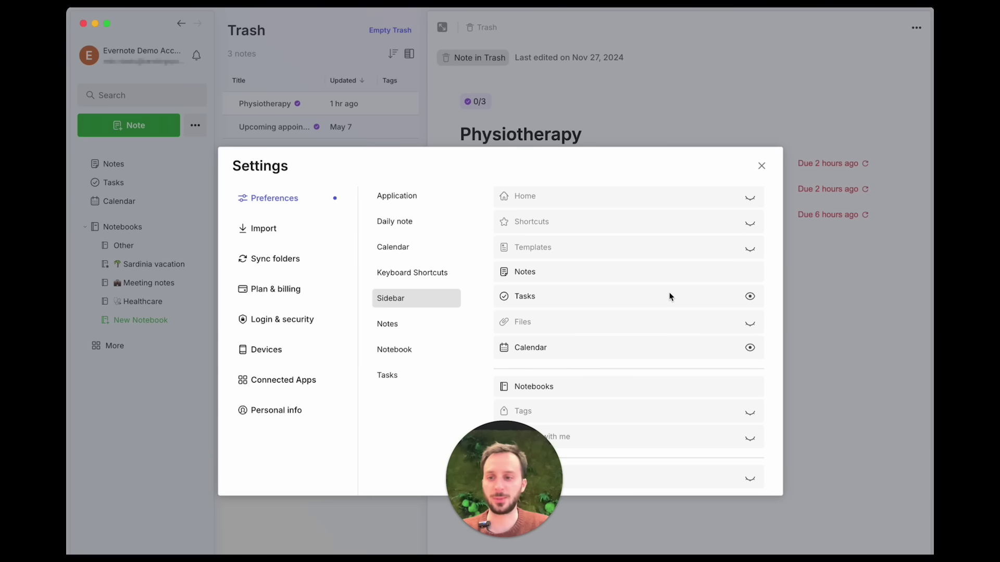
{"action": "left_click", "coordinate": [748, 298]}
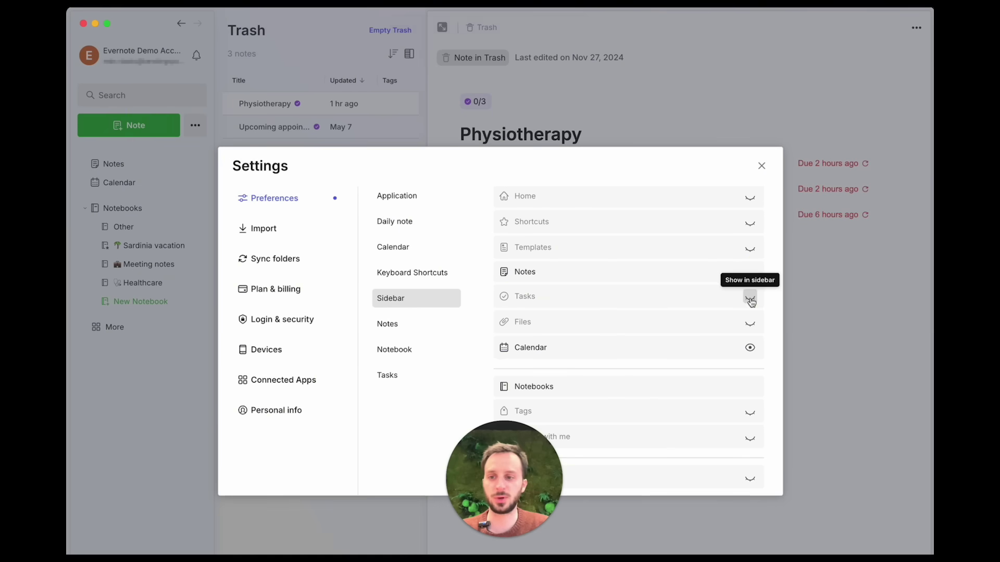
{"action": "scroll", "coordinate": [629, 319], "scroll_direction": "up", "scroll_amount": 1}
{"action": "scroll", "coordinate": [663, 301], "scroll_direction": "up", "scroll_amount": 2}
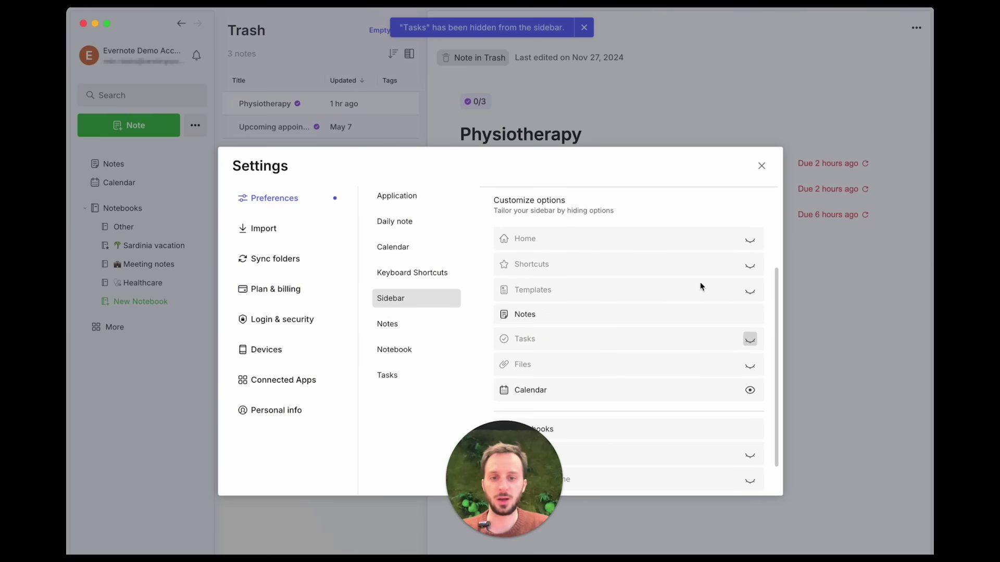
{"action": "left_click", "coordinate": [750, 268]}
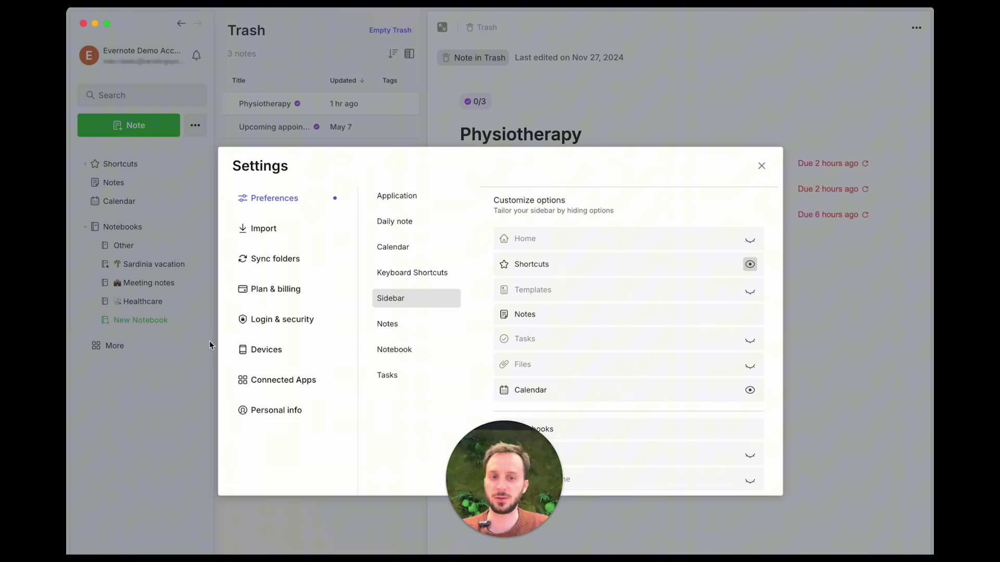
{"action": "scroll", "coordinate": [572, 238], "scroll_direction": "up", "scroll_amount": 3}
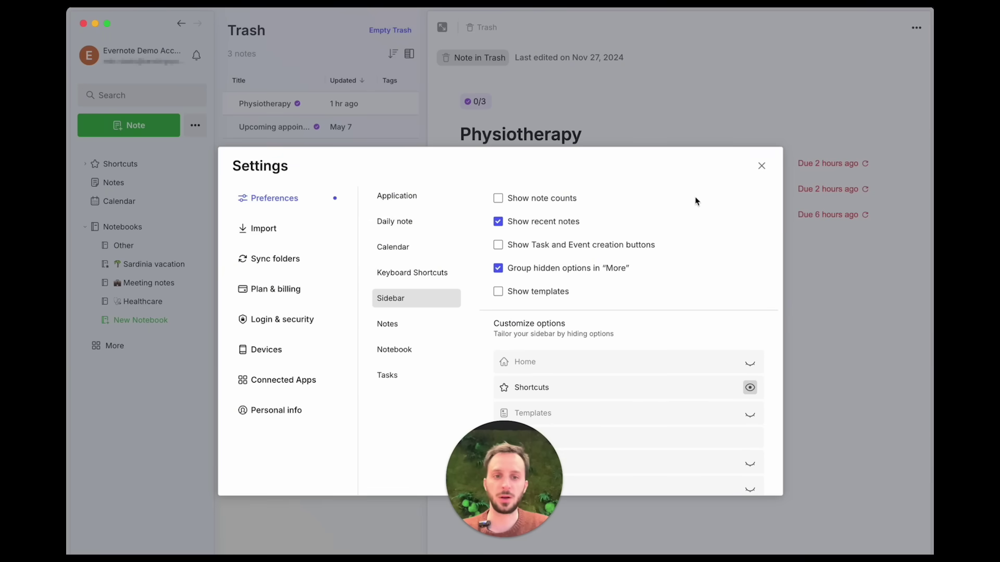
{"action": "left_click", "coordinate": [762, 169]}
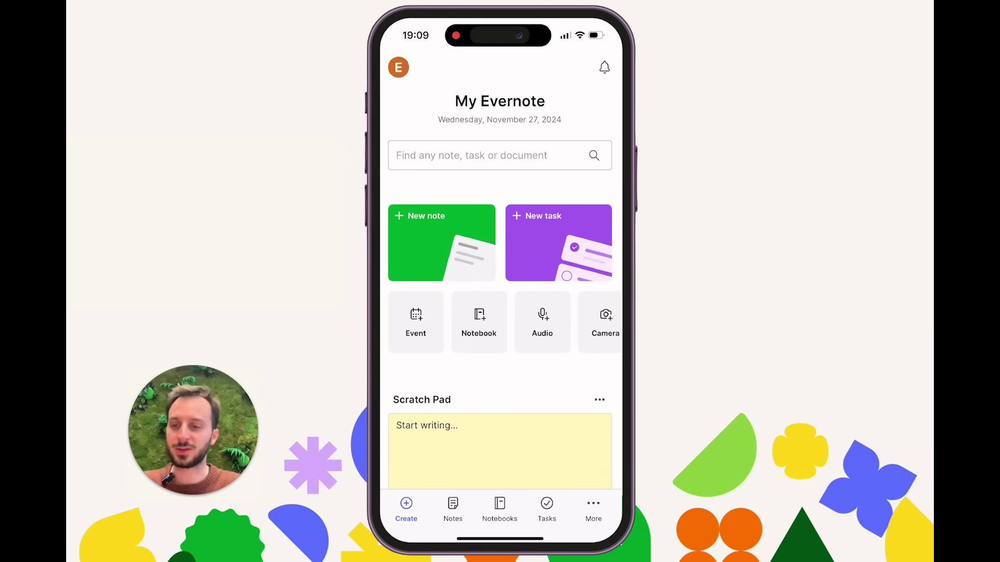
- Open the mobile More tab to see which sections are hidden there
{"action": "left_click", "coordinate": [593, 510]}
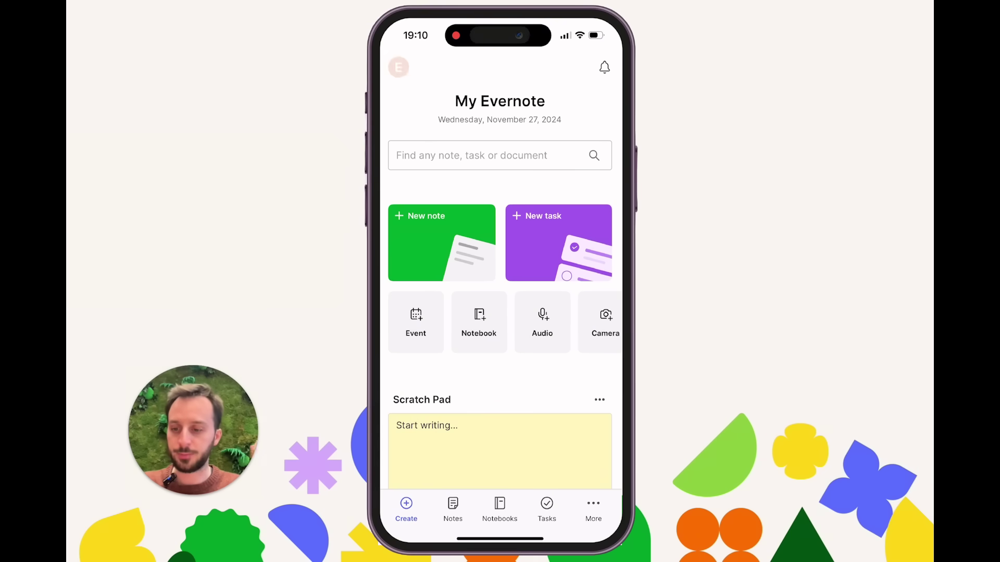
- Choose Notebooks as the default launch page under Settings > Navigation
{"action": "left_click", "coordinate": [429, 222]}
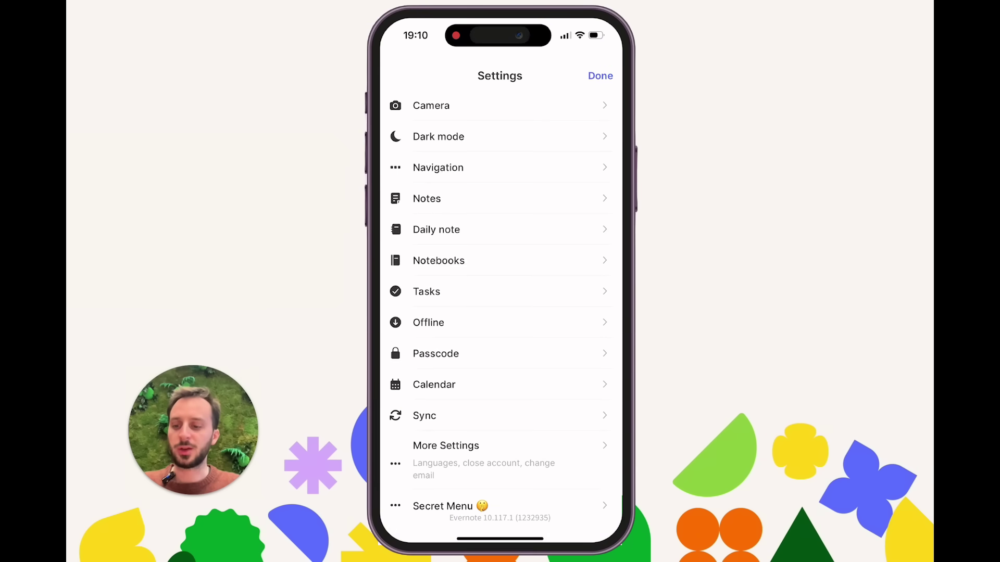
{"action": "left_click", "coordinate": [437, 159]}
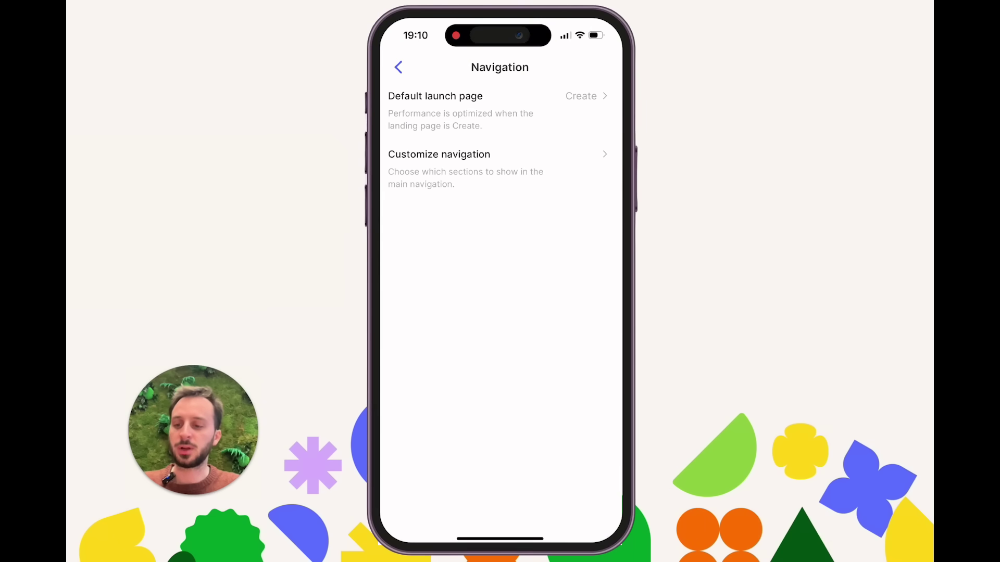
{"action": "left_click", "coordinate": [435, 96]}
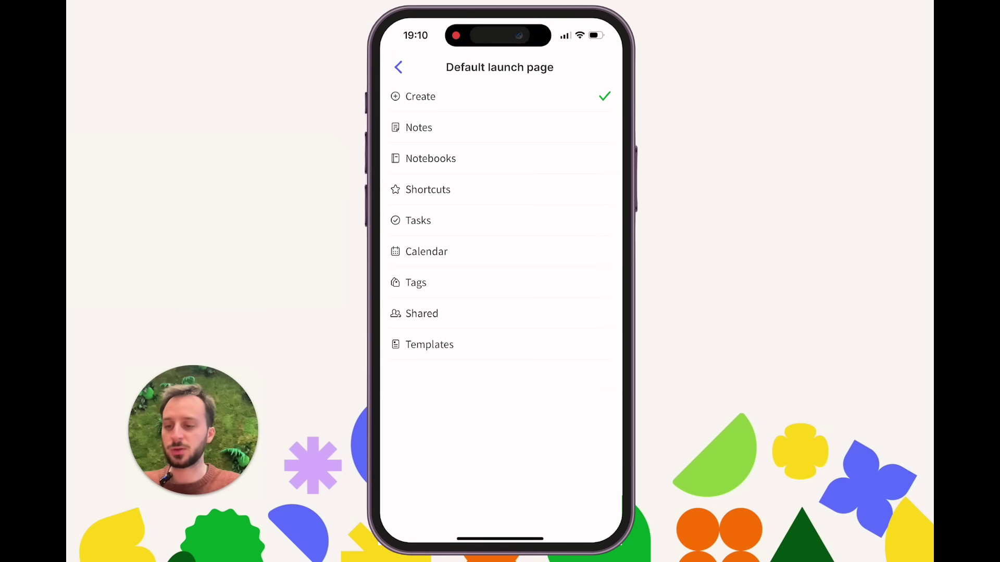
{"action": "left_click", "coordinate": [430, 159]}
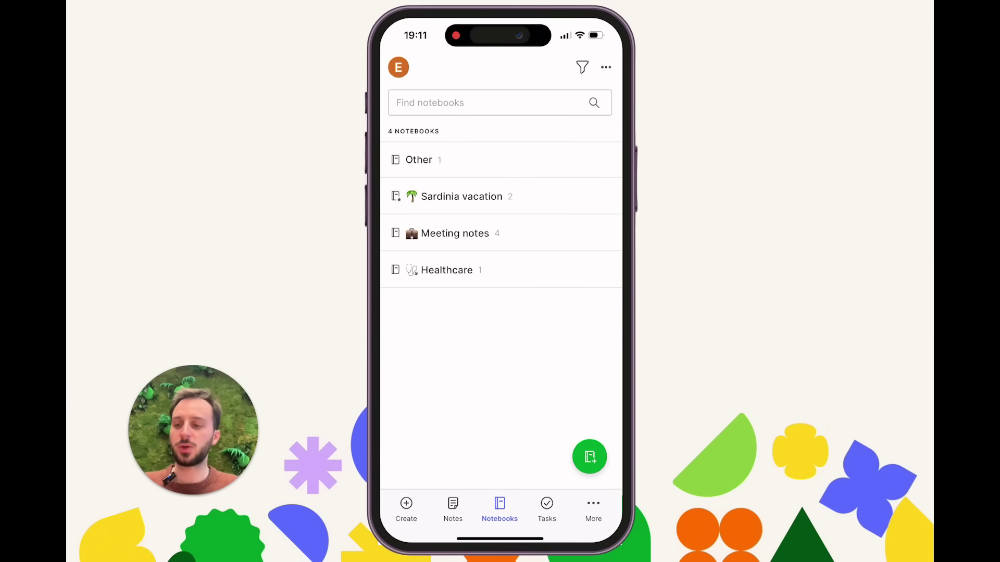
{"action": "left_click", "coordinate": [398, 67]}
- Go to Settings > Navigation > Customize navigation in the mobile app
{"action": "left_click", "coordinate": [437, 222]}
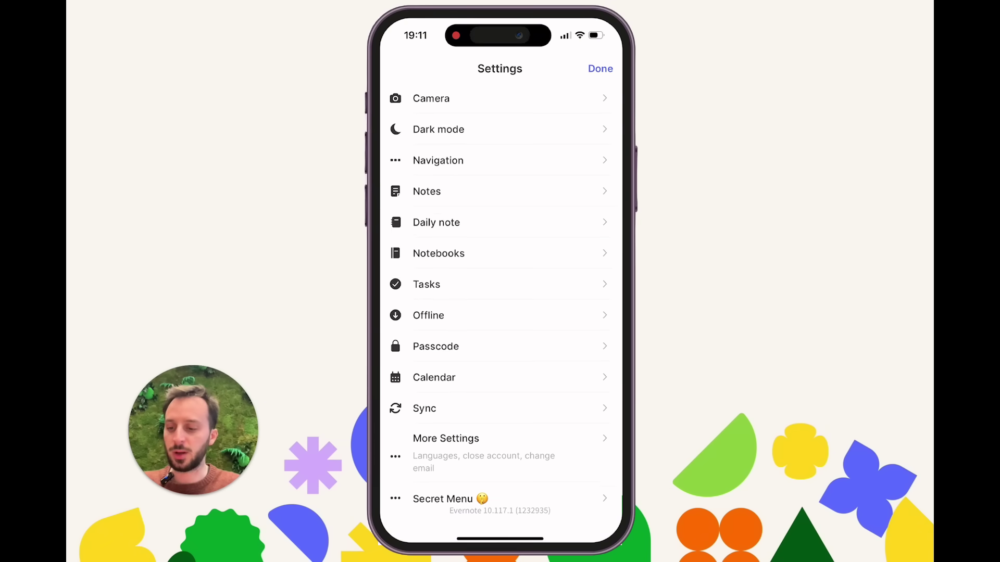
{"action": "left_click", "coordinate": [438, 158]}
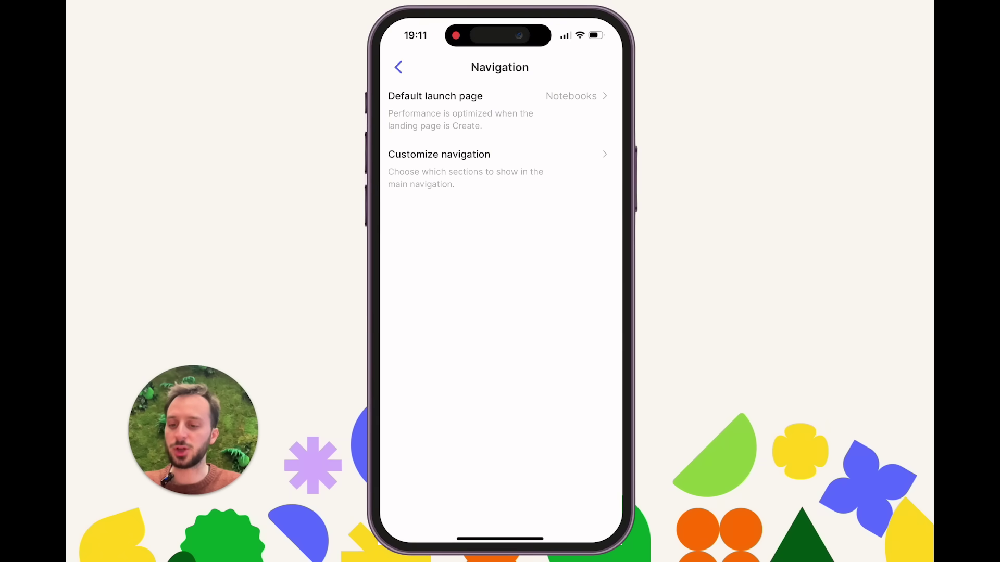
{"action": "left_click", "coordinate": [439, 153]}
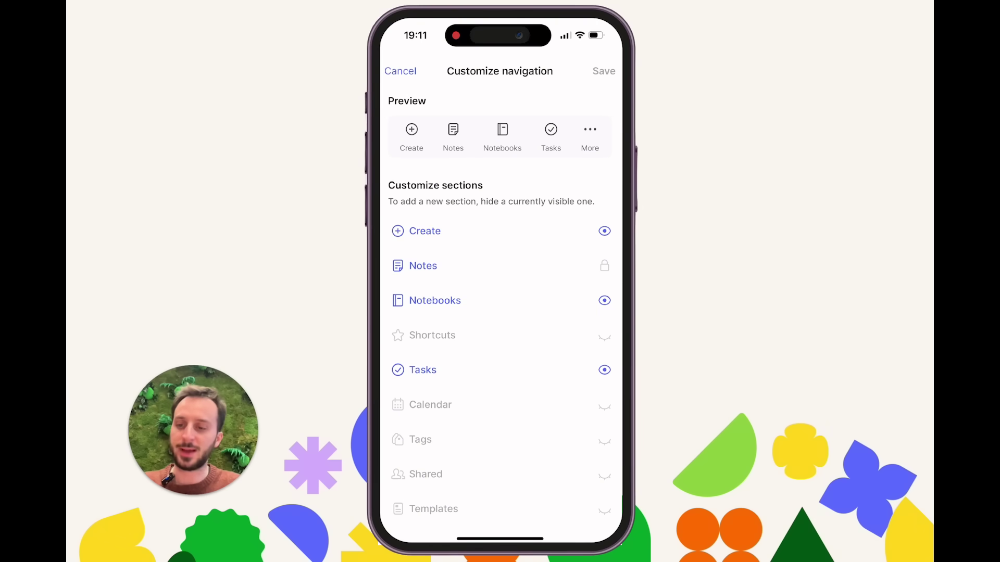
- Hide Tasks and Tags, and keep Create and add Shortcuts in the bottom navigation
{"action": "left_click", "coordinate": [604, 230]}
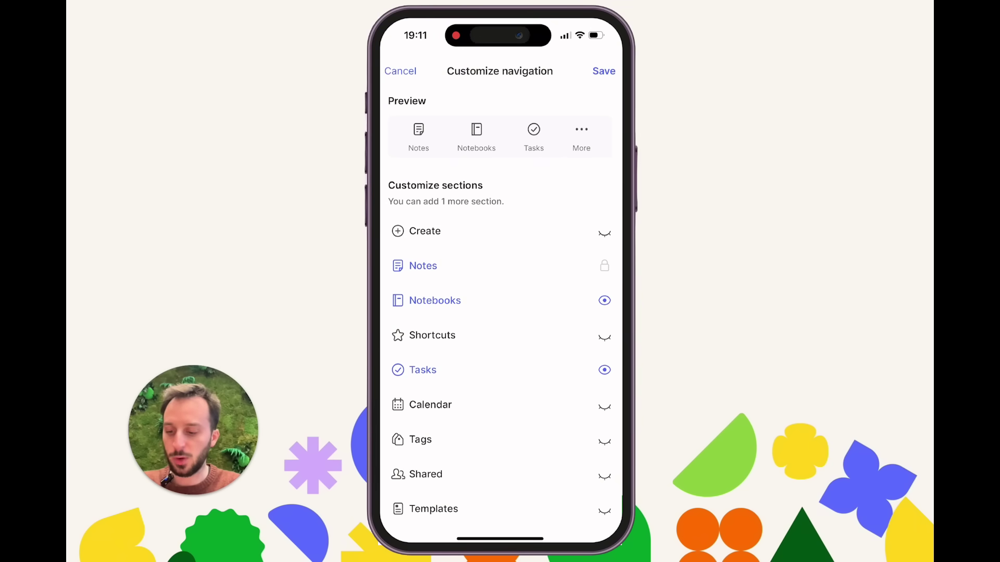
{"action": "left_click", "coordinate": [604, 439]}
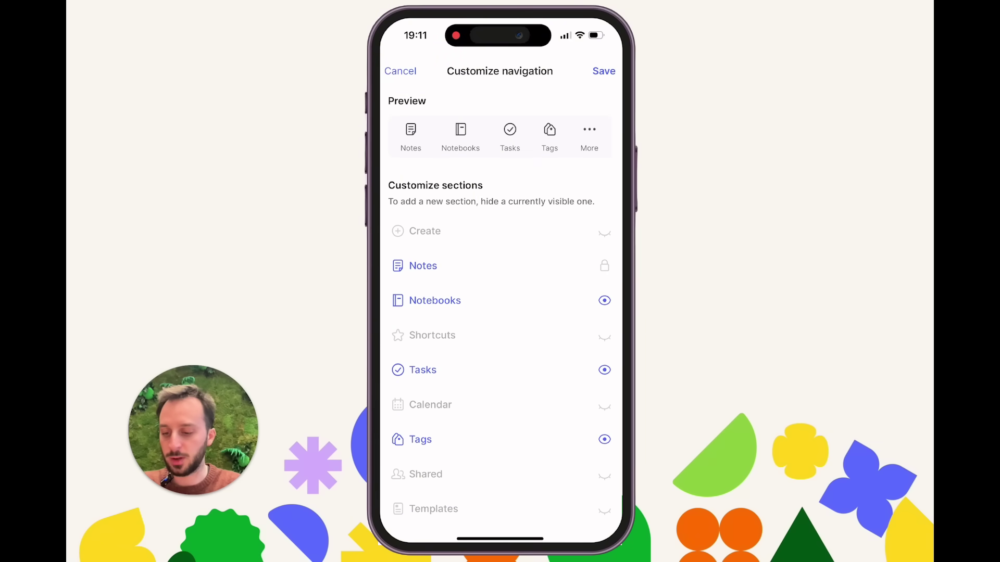
{"action": "left_click", "coordinate": [604, 369]}
{"action": "left_click", "coordinate": [604, 439]}
{"action": "left_click", "coordinate": [603, 230]}
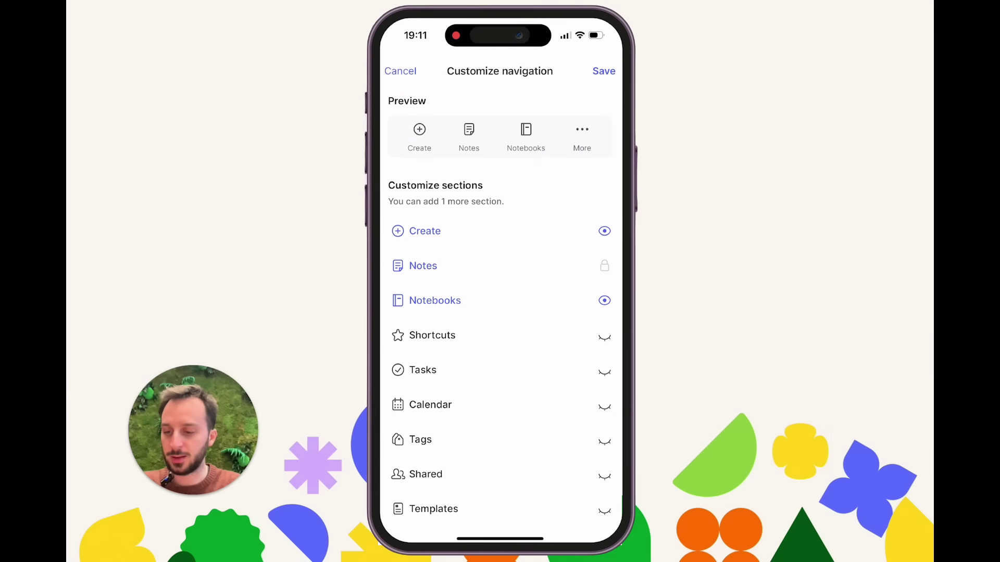
{"action": "left_click", "coordinate": [604, 335]}
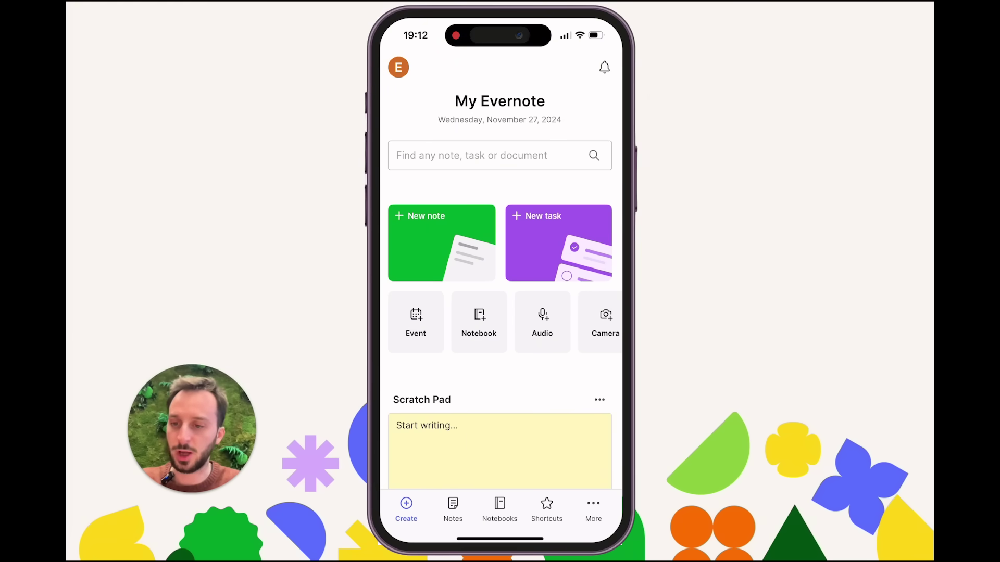
- Open the More tab to list Tasks, Calendar, Tags, Shared and Templates
{"action": "left_click", "coordinate": [592, 509]}
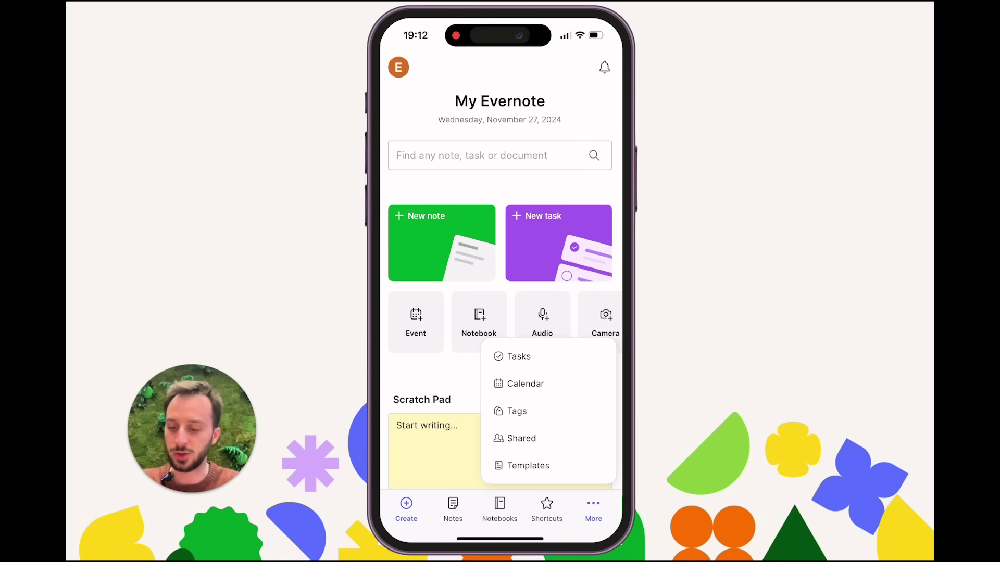